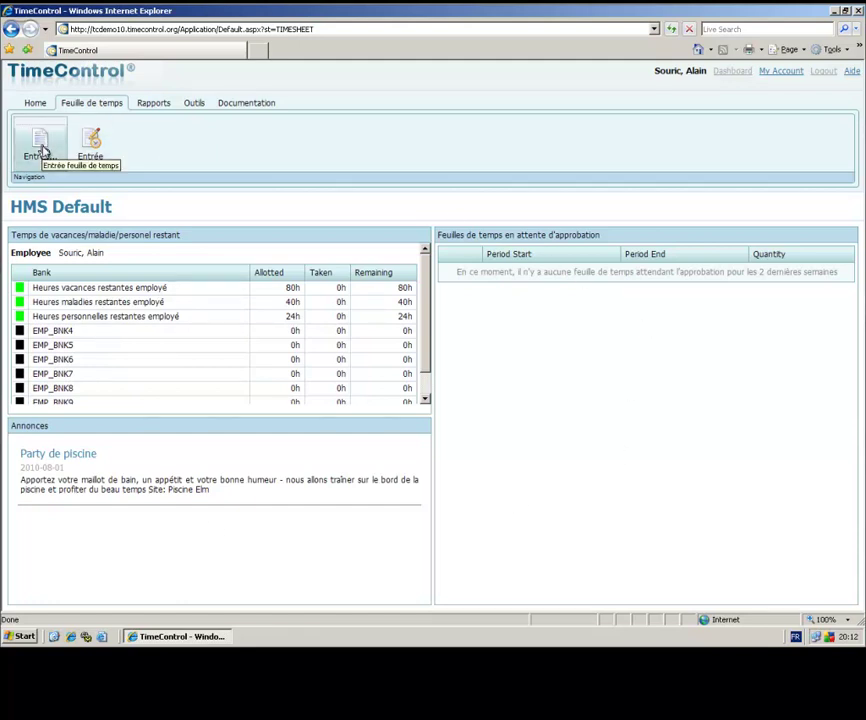
- Create a new timesheet for the period 2010-11-08 to 2010-11-14 and widen its Description charge column
{"action": "left_click", "coordinate": [43, 151]}
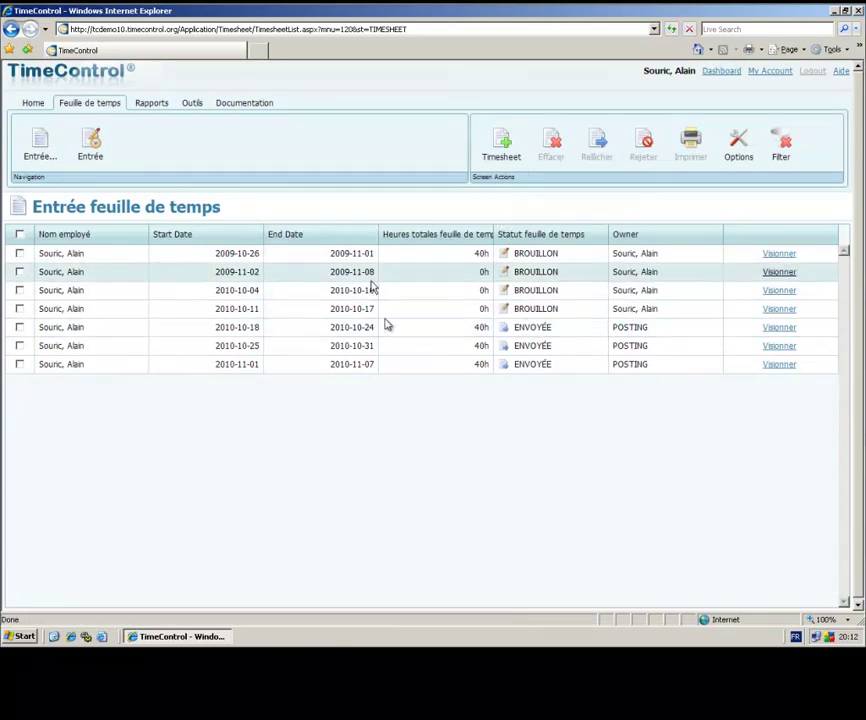
{"action": "left_click", "coordinate": [506, 150]}
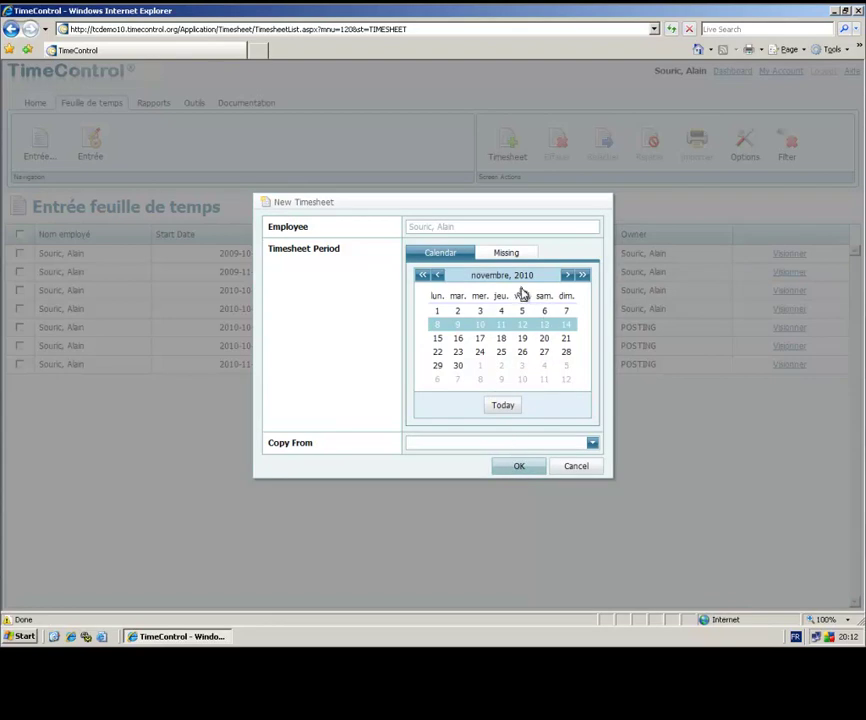
{"action": "left_click", "coordinate": [480, 340]}
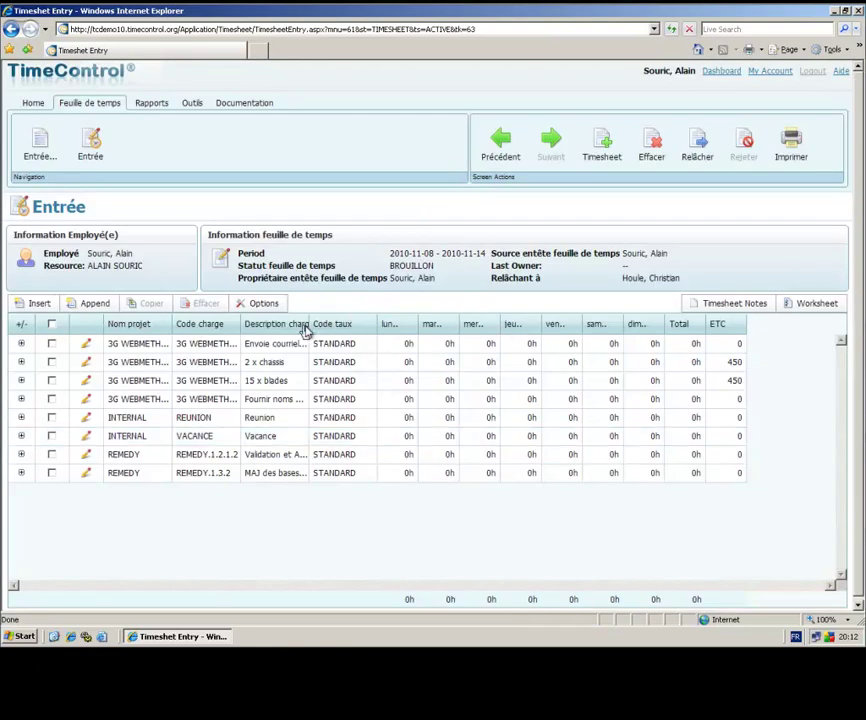
{"action": "left_click_drag", "start_coordinate": [310, 331], "coordinate": [386, 328]}
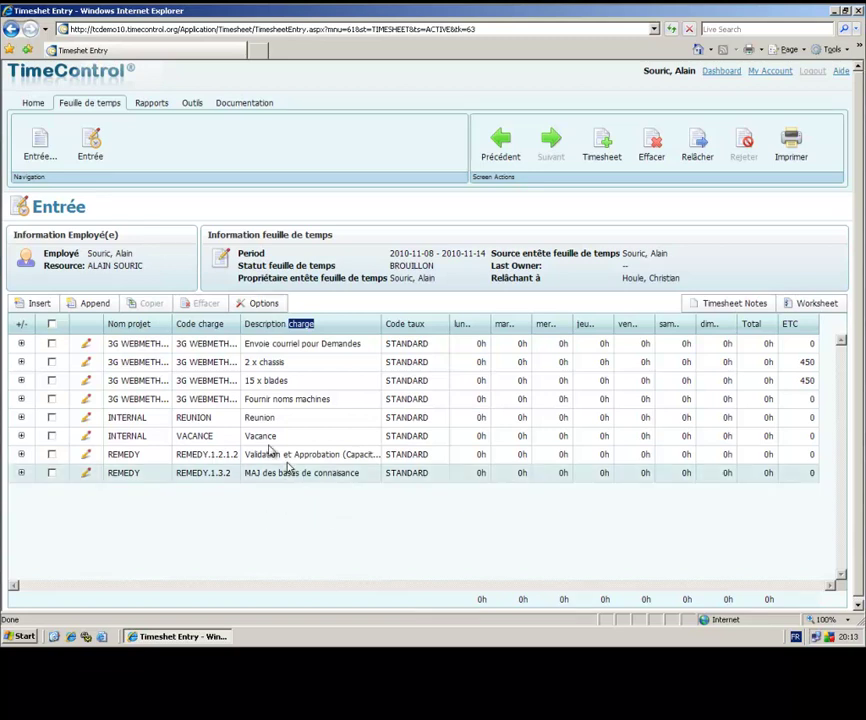
- Enter and save hours for Envoie courriel pour Demandes: Monday 4, Tuesday 3.5, Wednesday 4, Thursday 4, Friday 5
{"action": "left_click", "coordinate": [87, 346]}
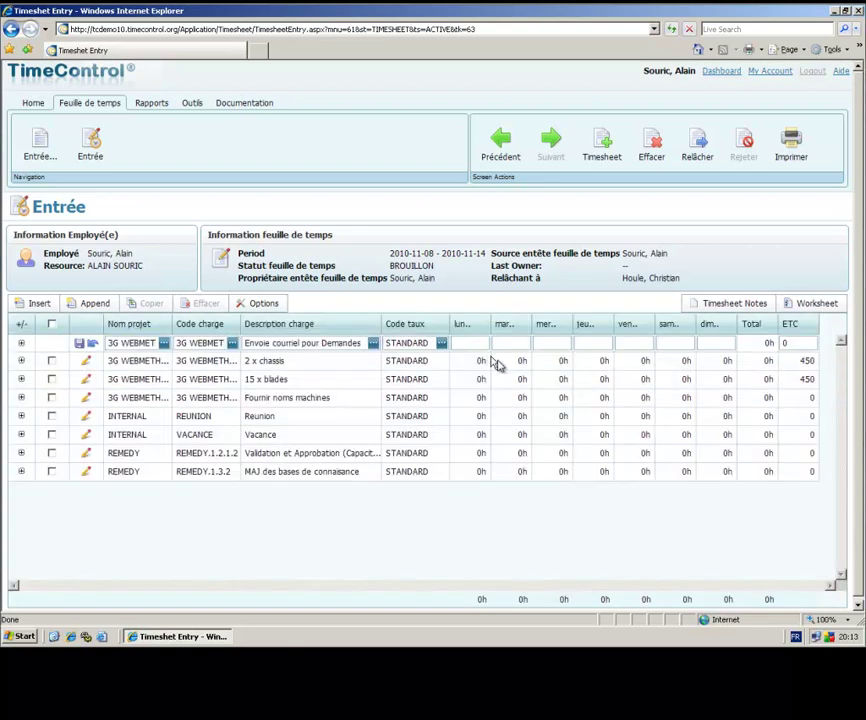
{"action": "left_click", "coordinate": [479, 345]}
{"action": "type", "text": "4"}
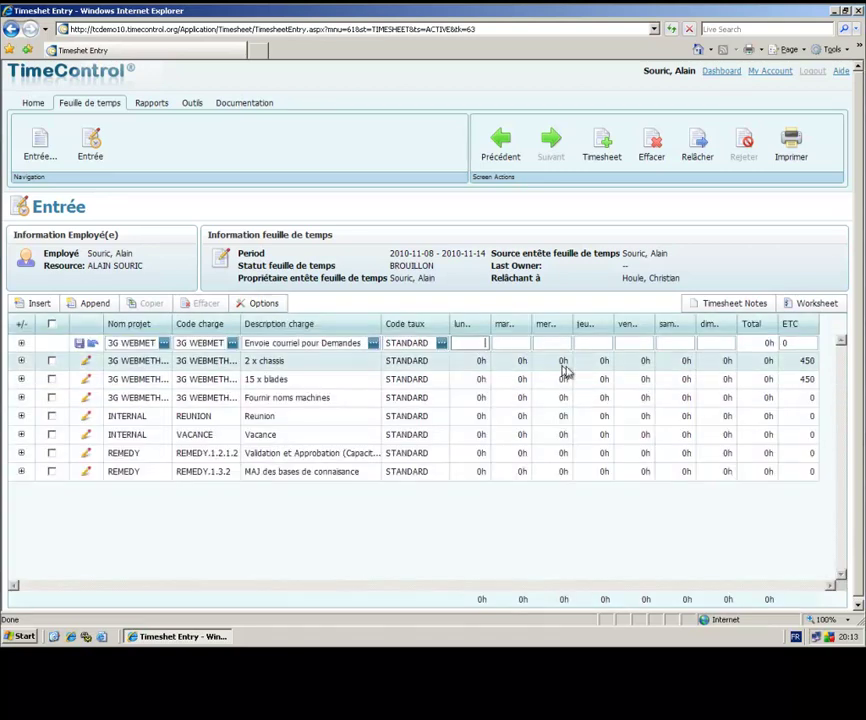
{"action": "key", "text": "Tab"}
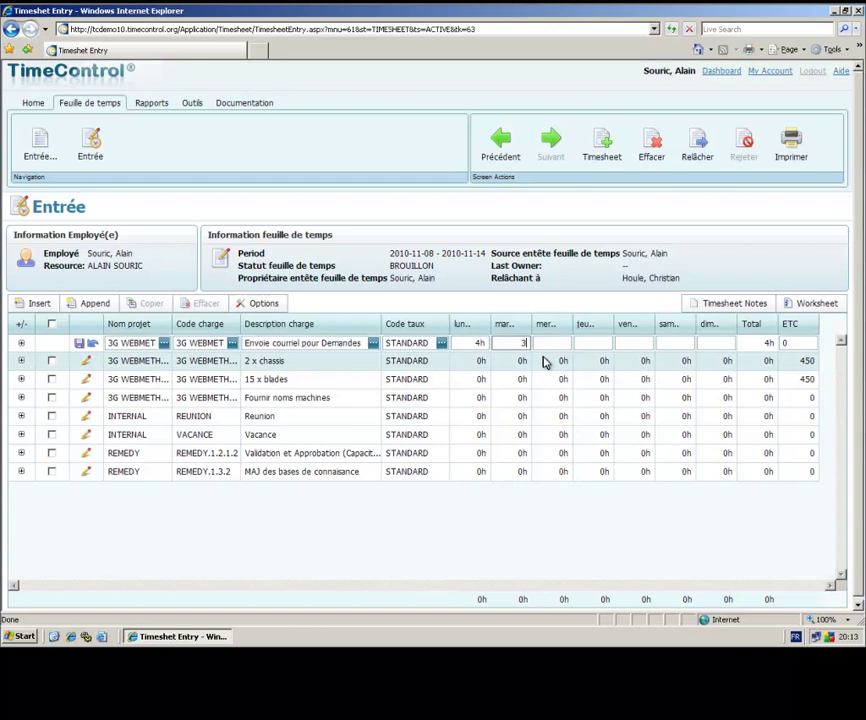
{"action": "type", "text": "3.5"}
{"action": "key", "text": "Tab"}
{"action": "type", "text": "4"}
{"action": "key", "text": "Tab"}
{"action": "type", "text": "4"}
{"action": "key", "text": "Tab"}
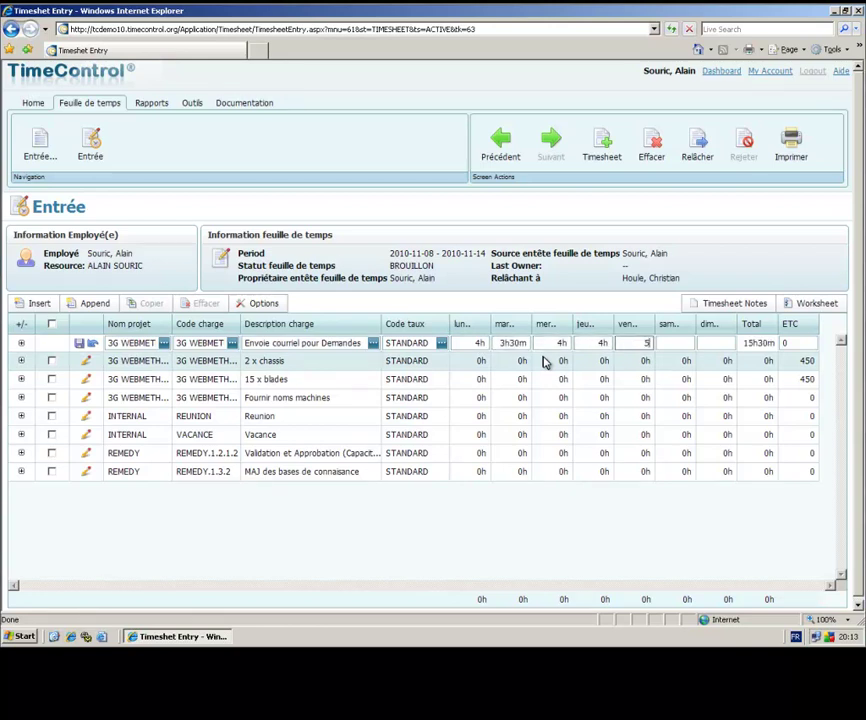
{"action": "key", "text": "Tab"}
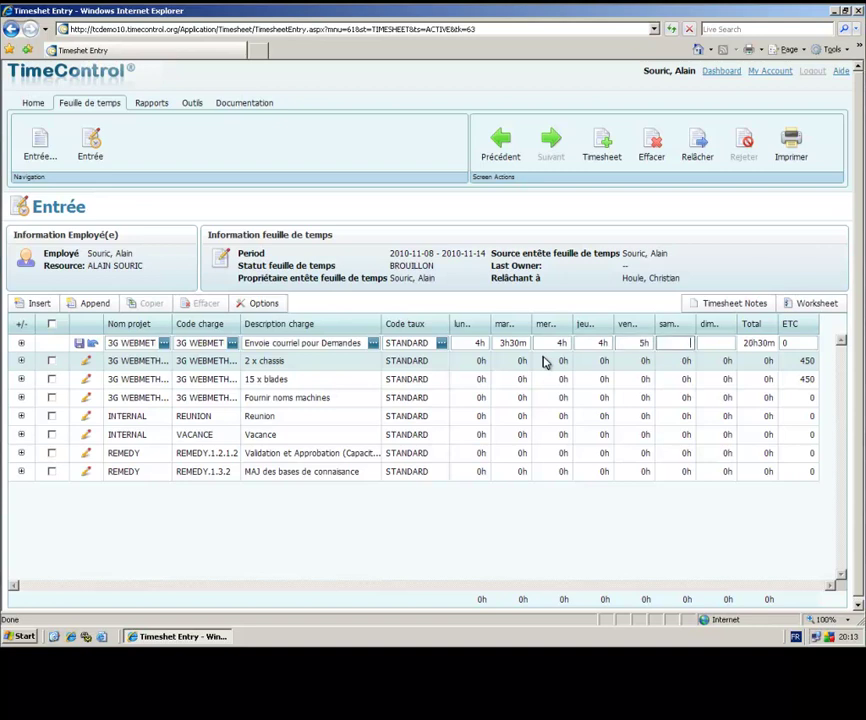
{"action": "left_click", "coordinate": [79, 345]}
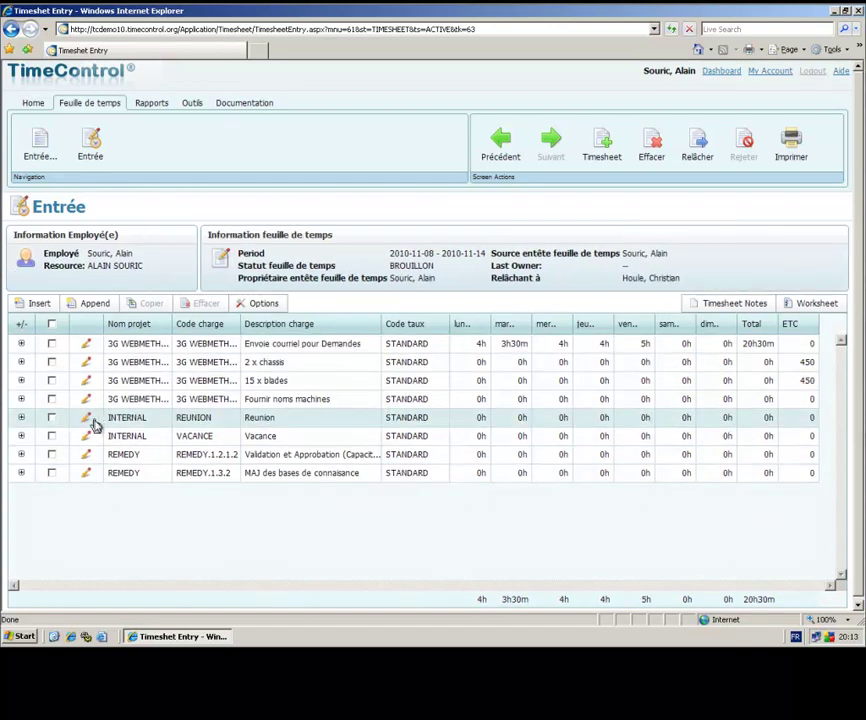
- Enter and save hours for the INTERNAL Reunion charge: Monday 4, Tuesday 4.5, Wednesday 4, Thursday 4, Friday 3
{"action": "left_click", "coordinate": [87, 421]}
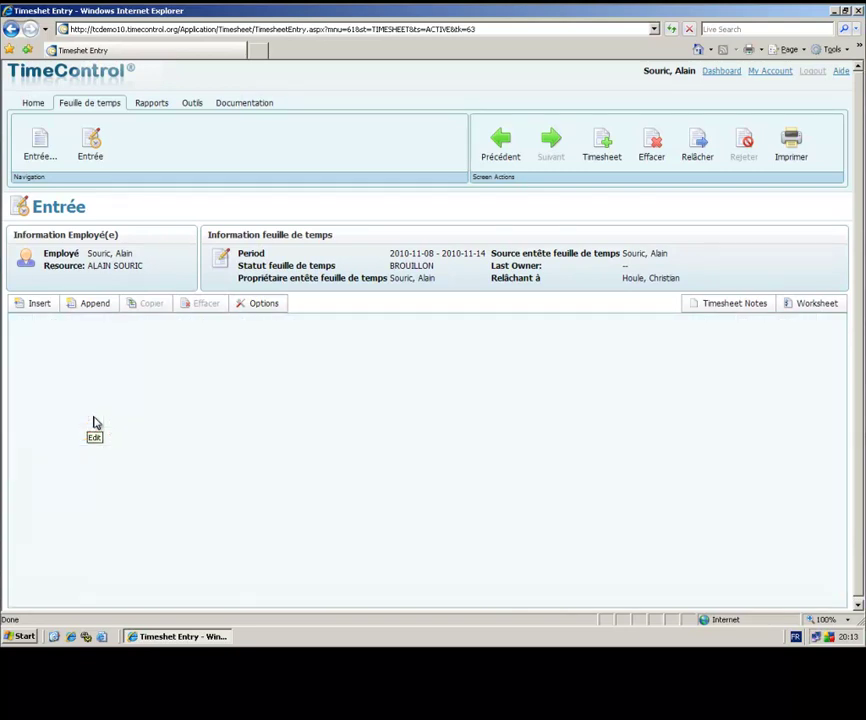
{"action": "left_click", "coordinate": [476, 418]}
{"action": "type", "text": "4"}
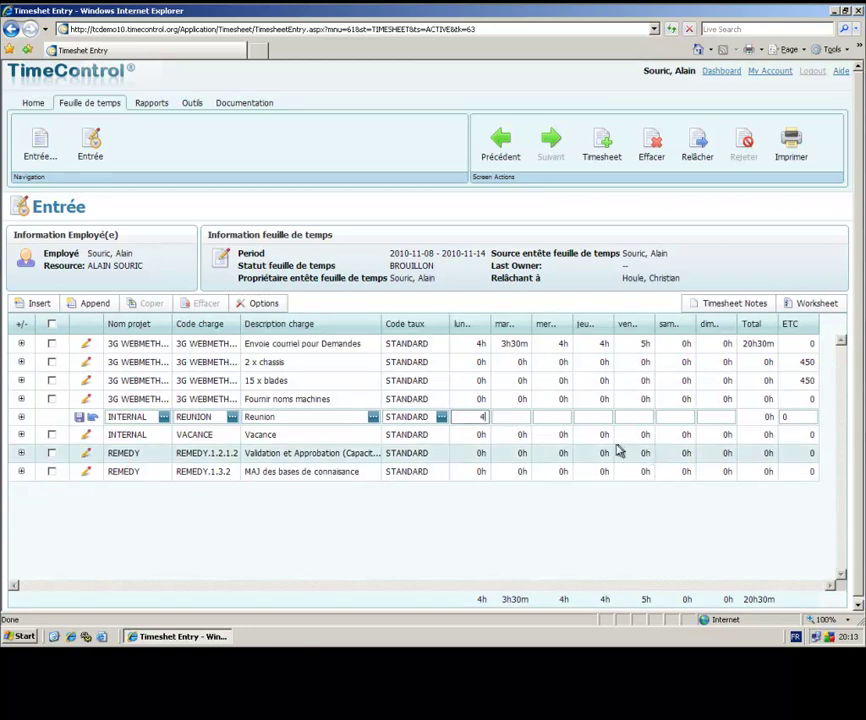
{"action": "key", "text": "Tab"}
{"action": "type", "text": "4"}
{"action": "key", "text": "Tab"}
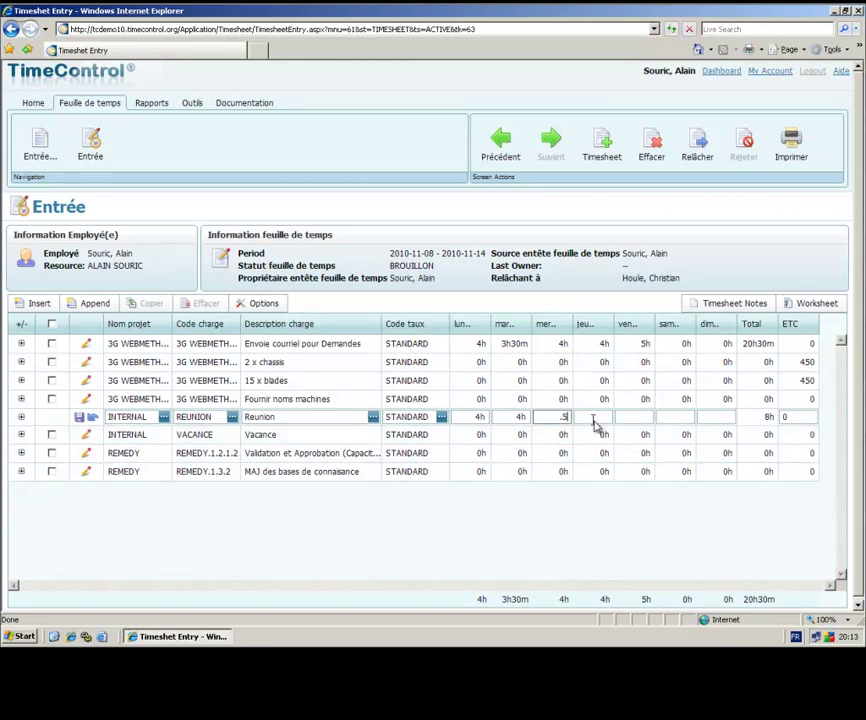
{"action": "key", "text": "shift+Tab"}
{"action": "type", "text": "4.5"}
{"action": "key", "text": "Tab"}
{"action": "type", "text": "4"}
{"action": "key", "text": "Tab"}
{"action": "type", "text": "4"}
{"action": "key", "text": "Tab"}
{"action": "type", "text": "3"}
{"action": "key", "text": "Tab"}
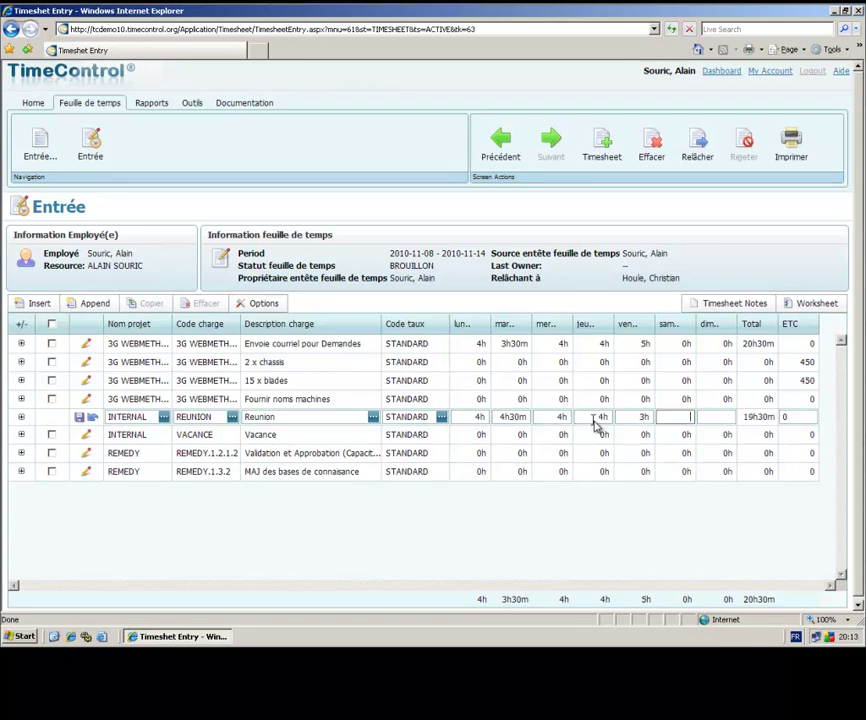
{"action": "left_click", "coordinate": [76, 416]}
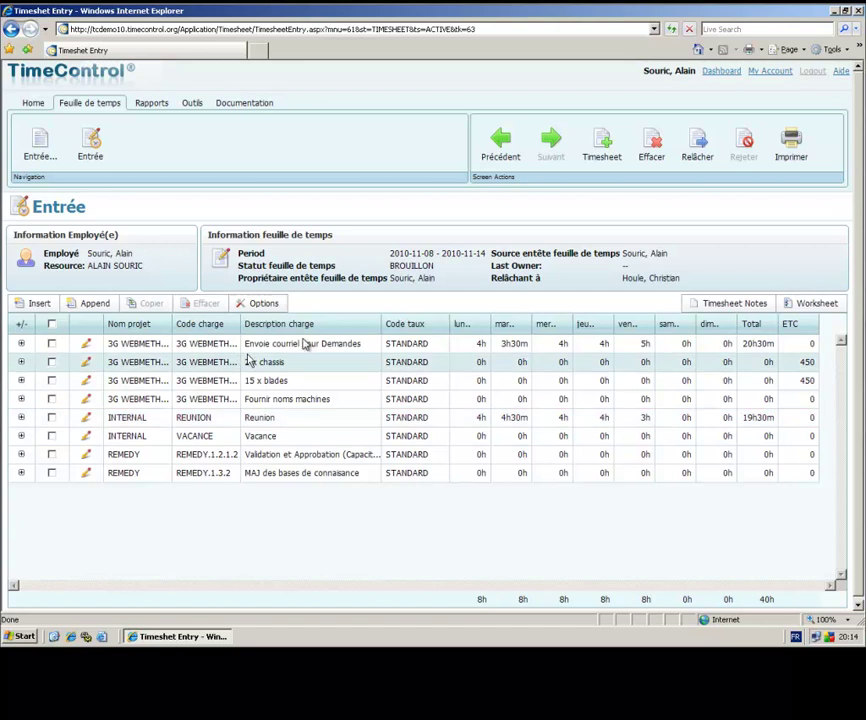
- Release the employee's completed timesheet for approval
{"action": "left_click", "coordinate": [698, 150]}
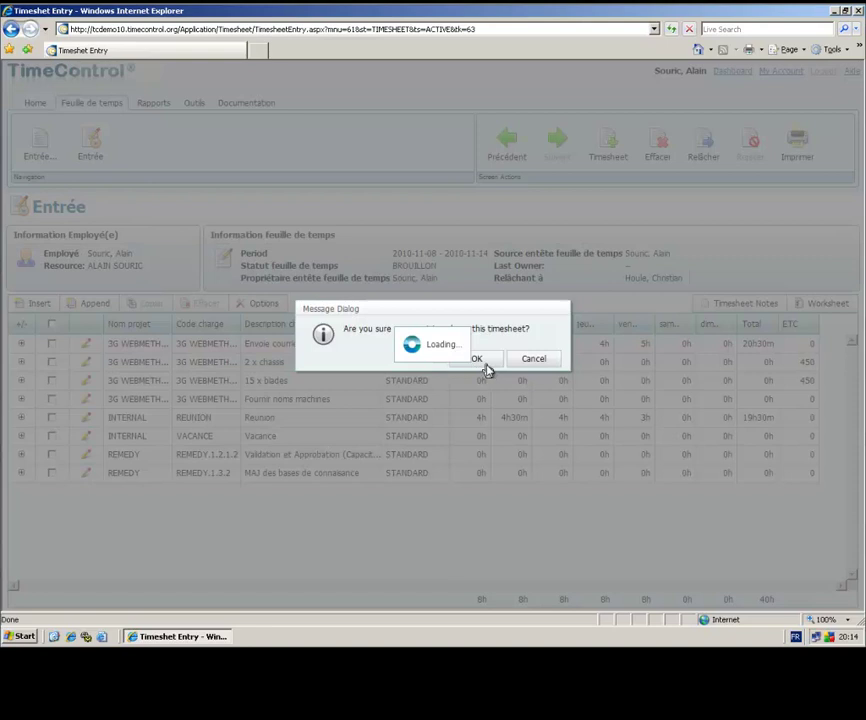
{"action": "left_click", "coordinate": [485, 365]}
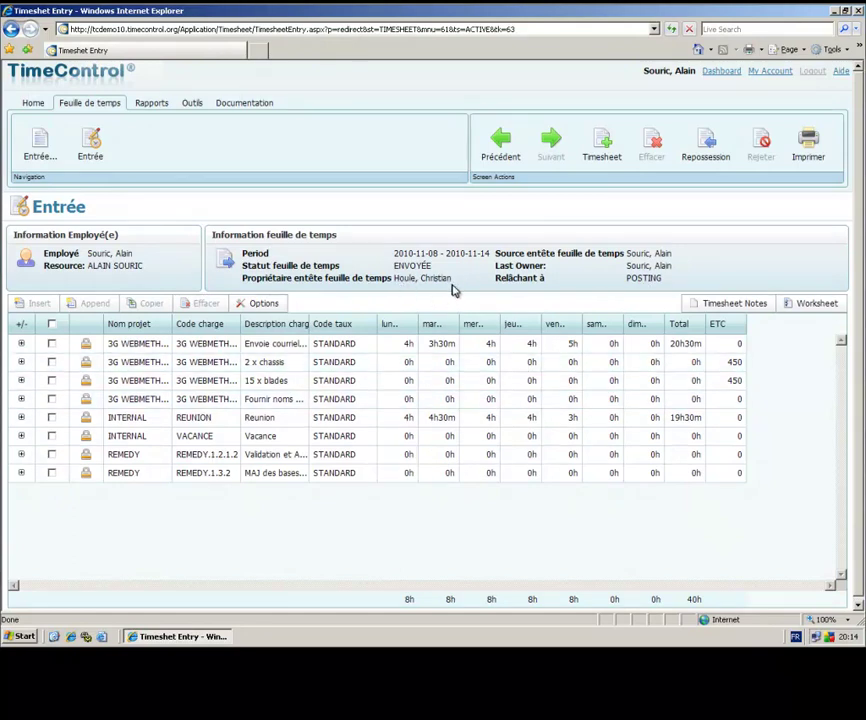
- Log out of the employee's account and log in with the approving supervisor's user code
{"action": "left_click", "coordinate": [812, 73]}
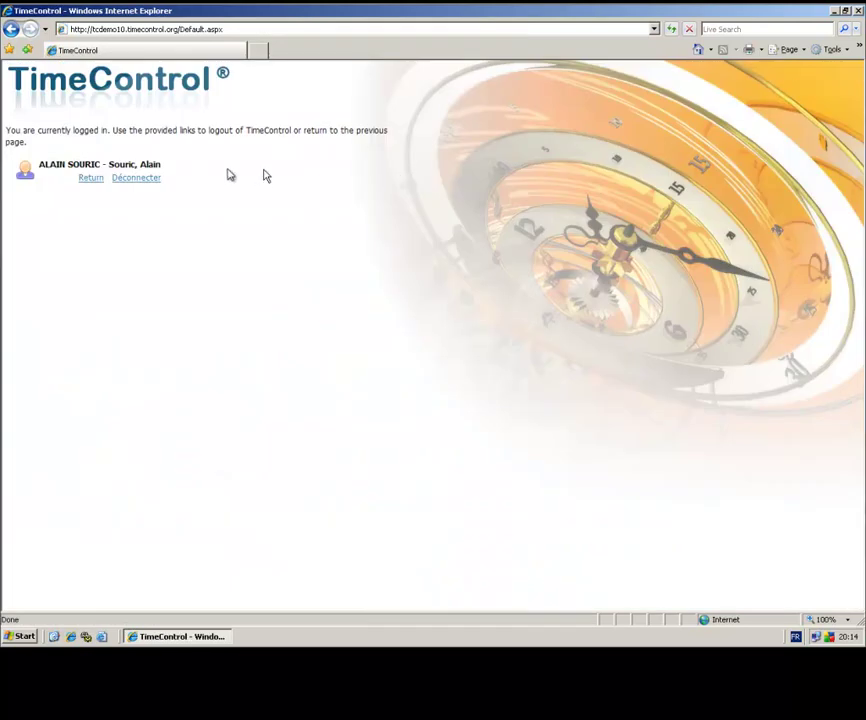
{"action": "left_click", "coordinate": [148, 178]}
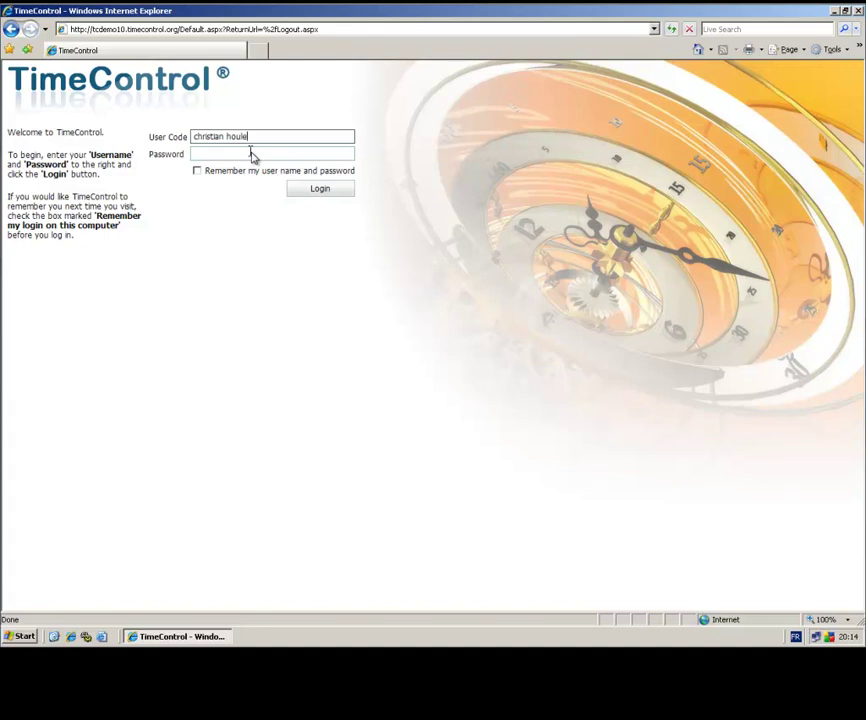
{"action": "left_click", "coordinate": [312, 191]}
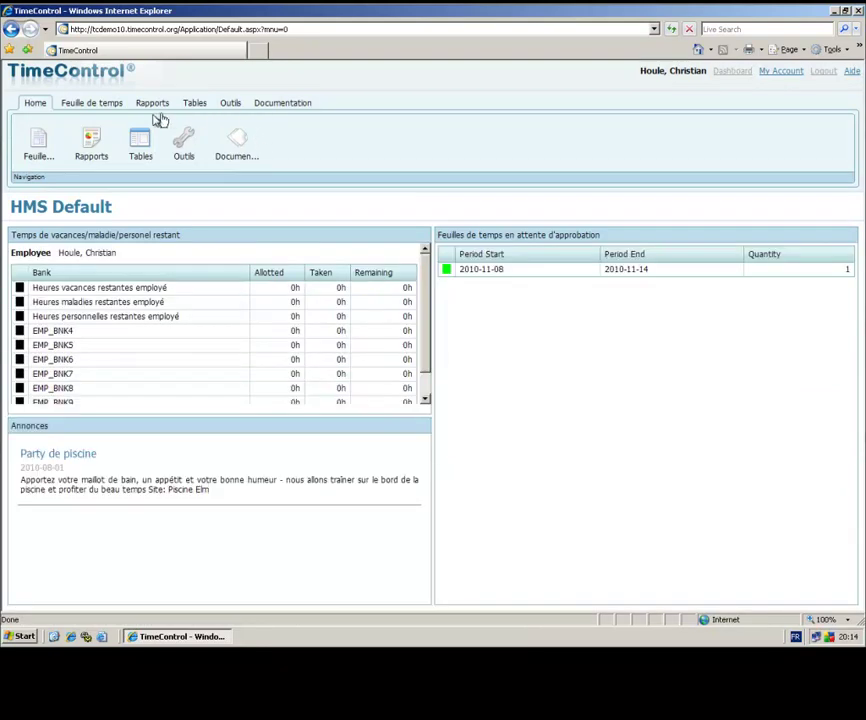
- Open the employee's submitted timesheet for 2010-11-08 to 2010-11-14 and release it to POSTING
{"action": "left_click", "coordinate": [99, 105]}
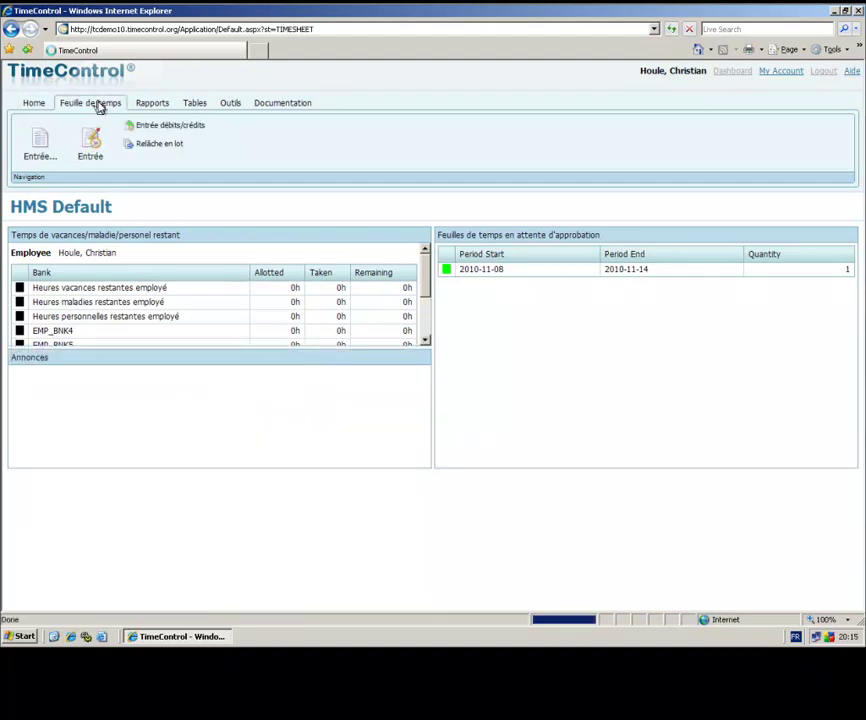
{"action": "left_click", "coordinate": [42, 150]}
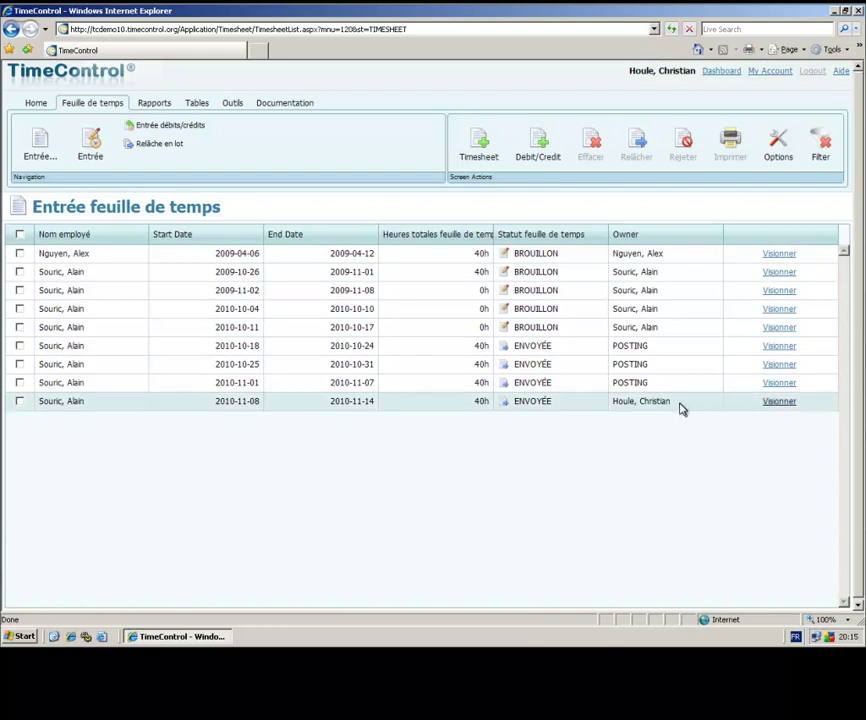
{"action": "left_click", "coordinate": [779, 404]}
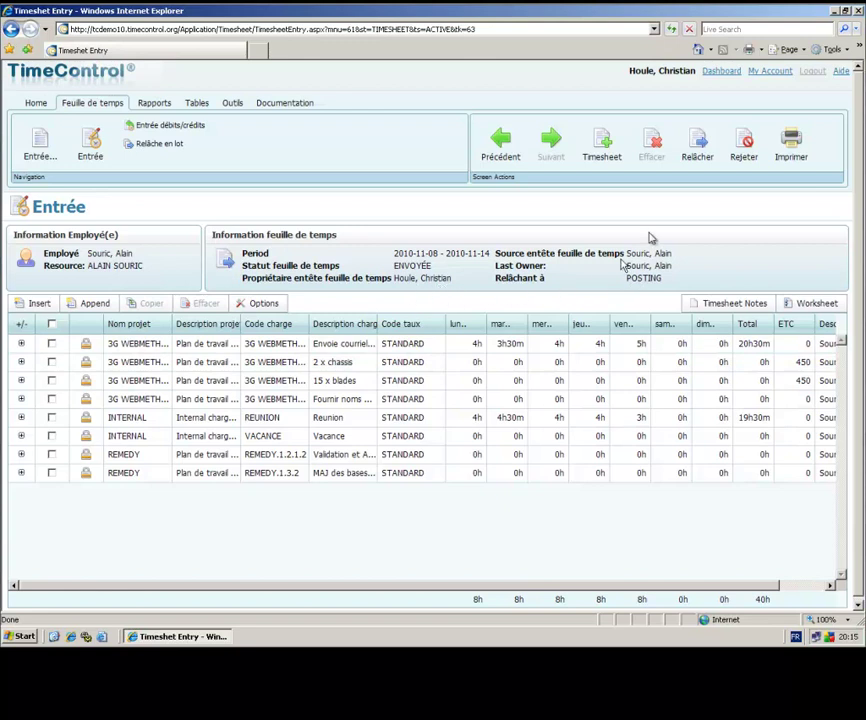
{"action": "left_click", "coordinate": [697, 148]}
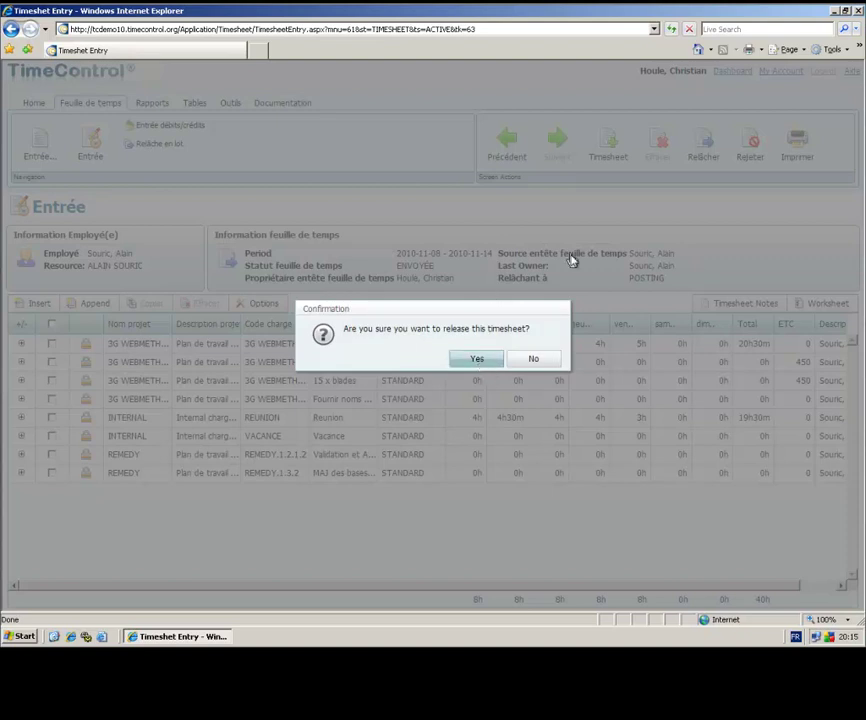
{"action": "key", "text": "Return"}
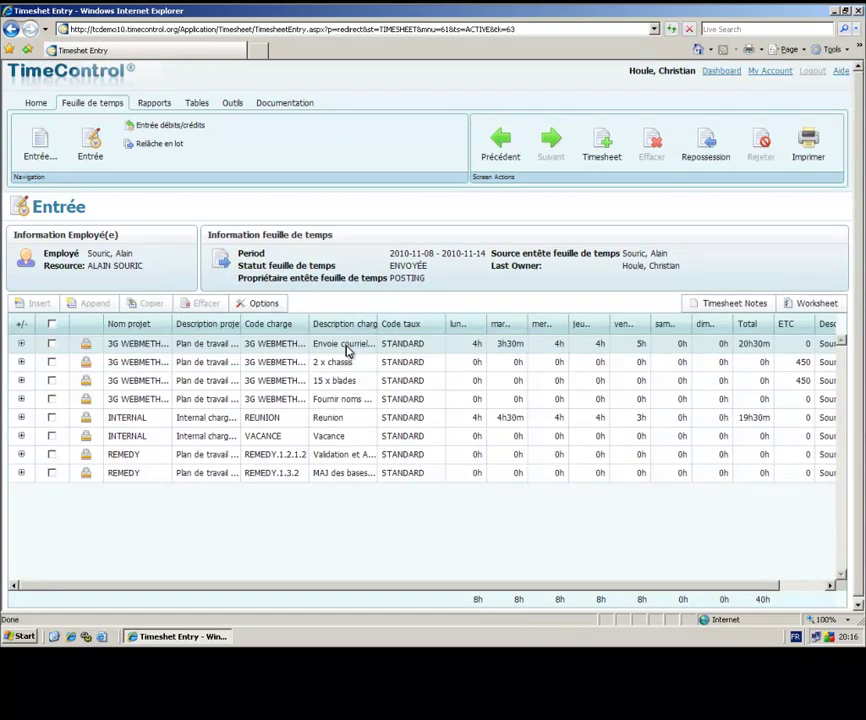
- Log out of the supervisor's account and log in with the administrator's user code
{"action": "left_click", "coordinate": [812, 71]}
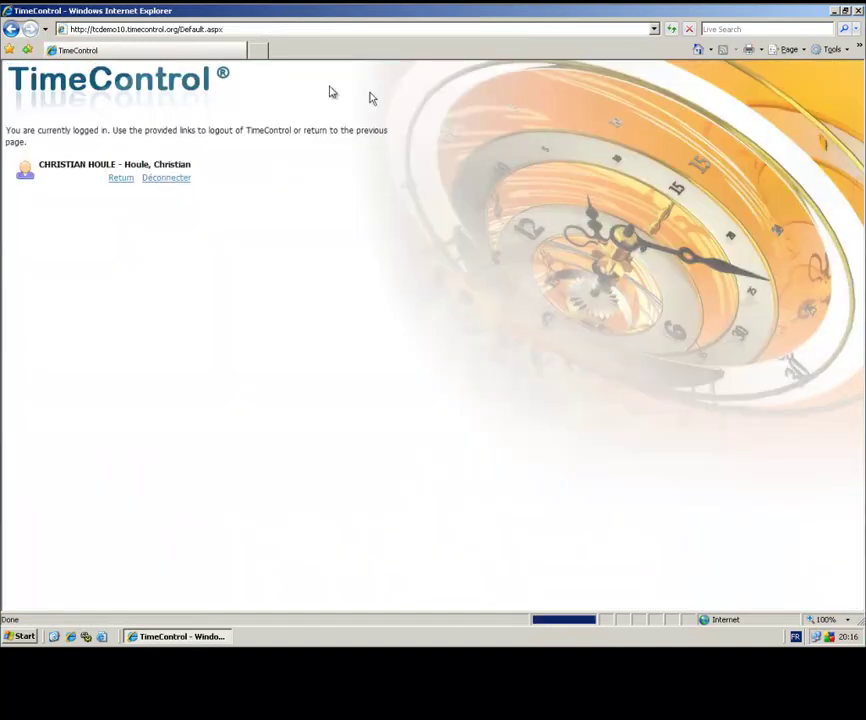
{"action": "left_click", "coordinate": [161, 182]}
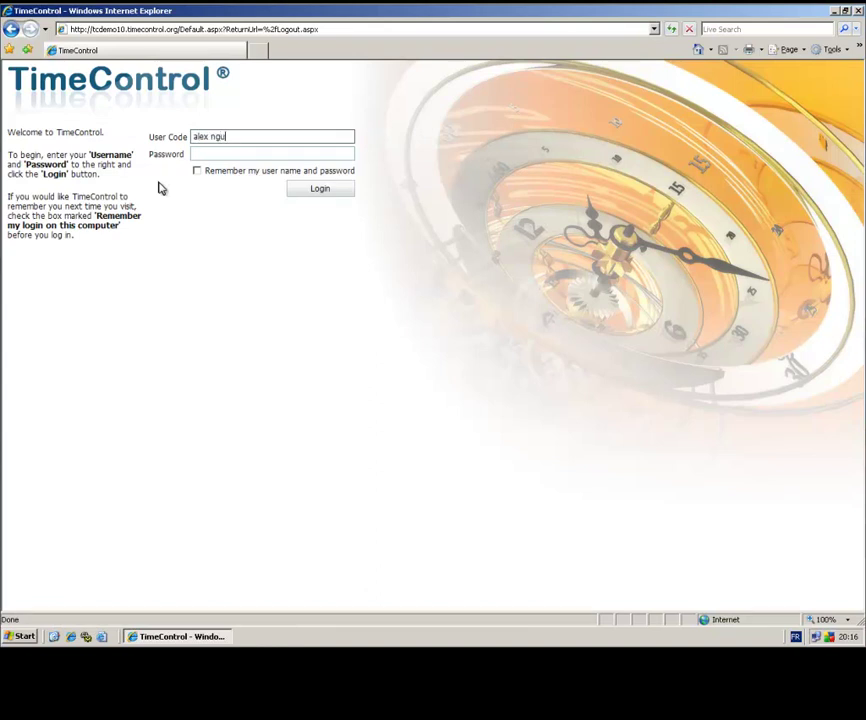
{"action": "left_click", "coordinate": [332, 190]}
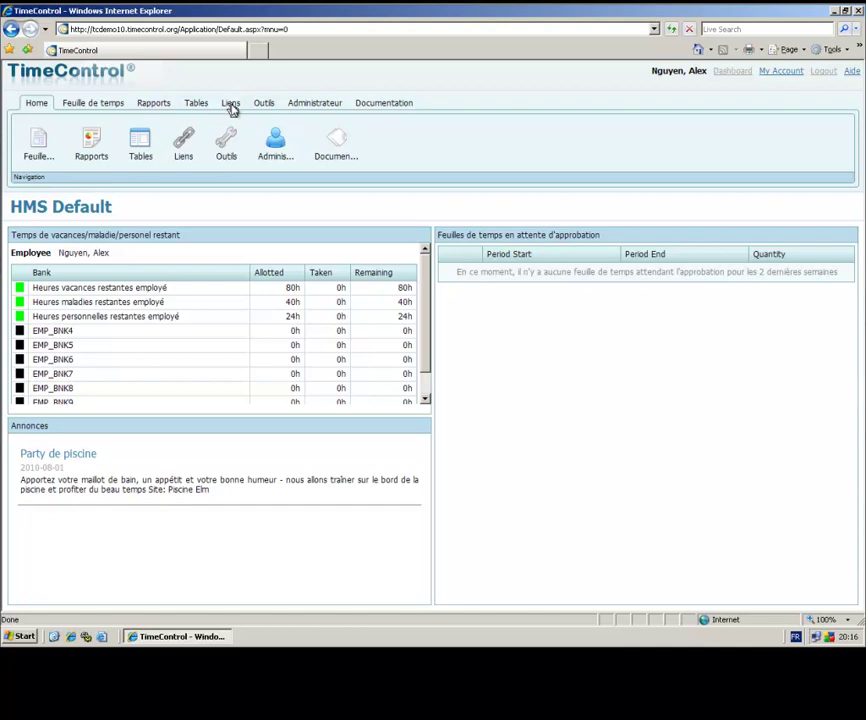
- Run the Project / Charge Summary posted timesheets report without a filter and narrow its Description projet column
{"action": "left_click", "coordinate": [152, 110]}
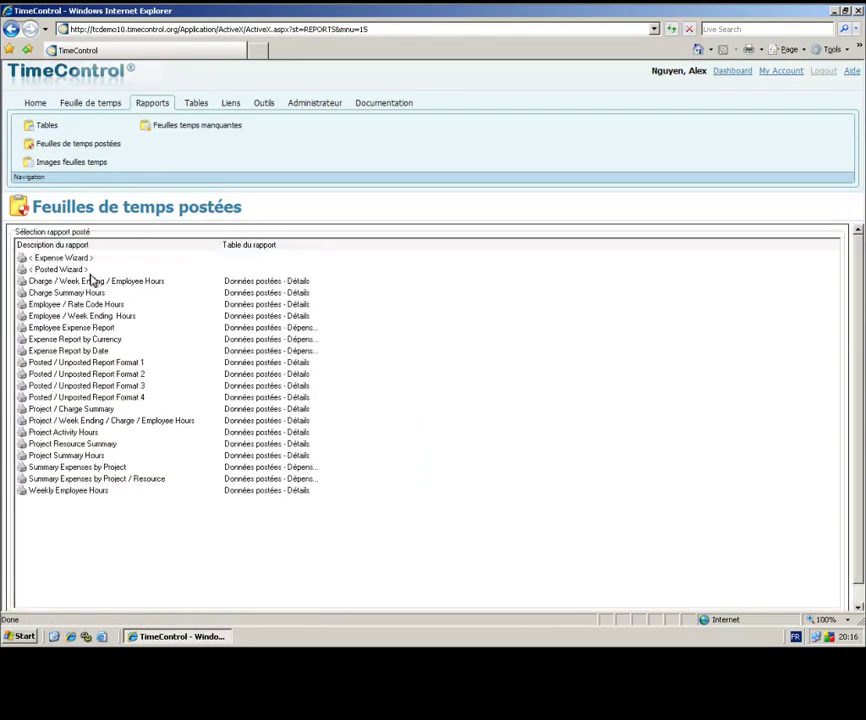
{"action": "left_click", "coordinate": [89, 411]}
{"action": "double_click", "coordinate": [89, 411]}
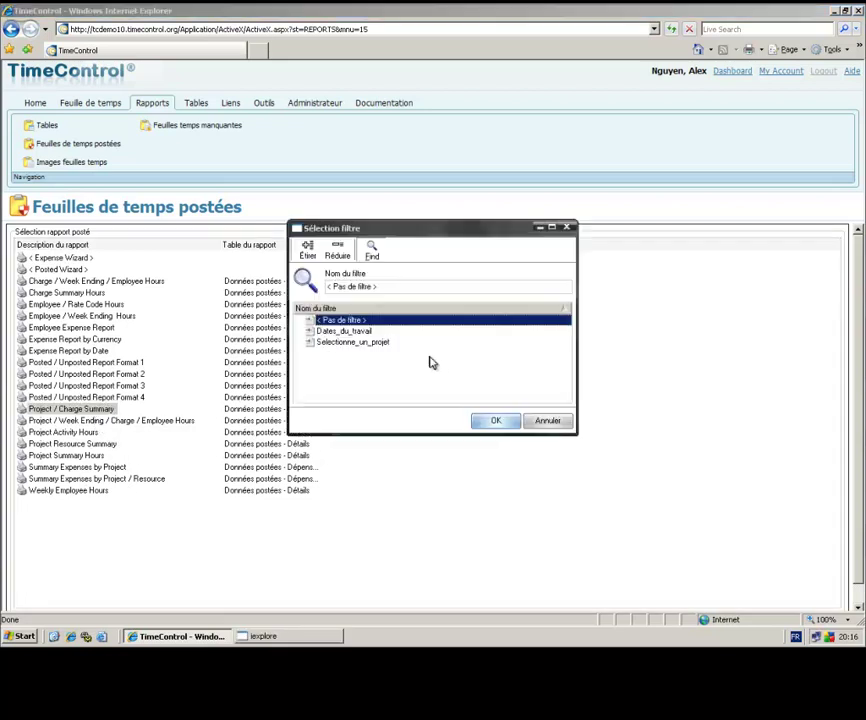
{"action": "left_click", "coordinate": [494, 421]}
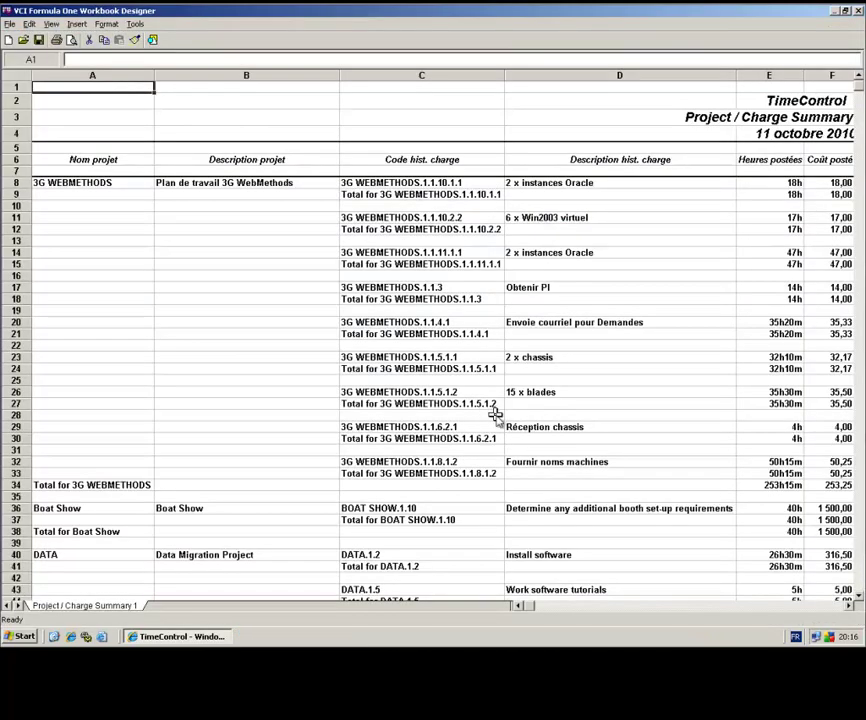
{"action": "left_click_drag", "start_coordinate": [339, 82], "coordinate": [276, 84]}
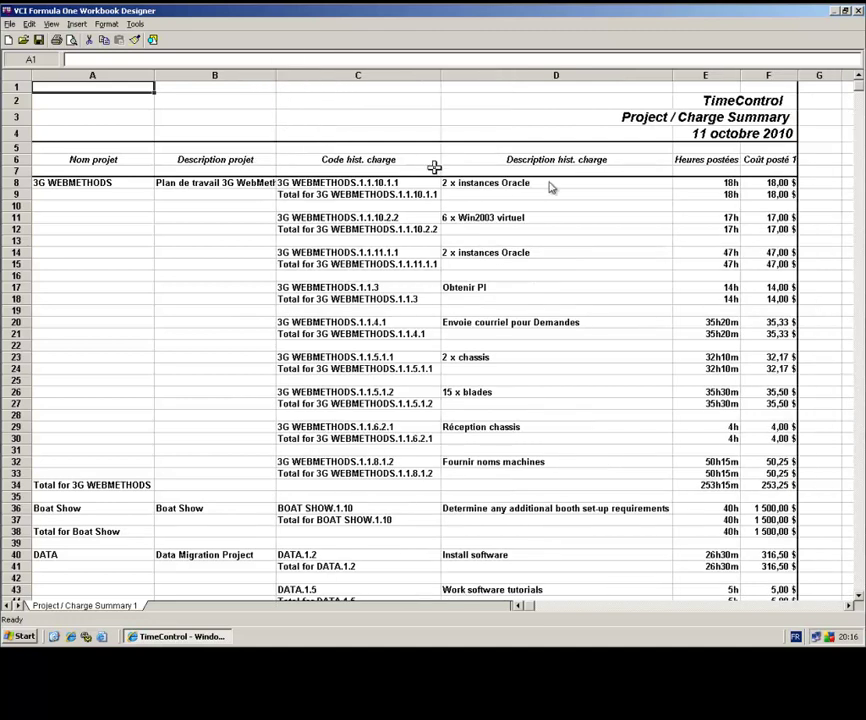
{"action": "left_click", "coordinate": [814, 184]}
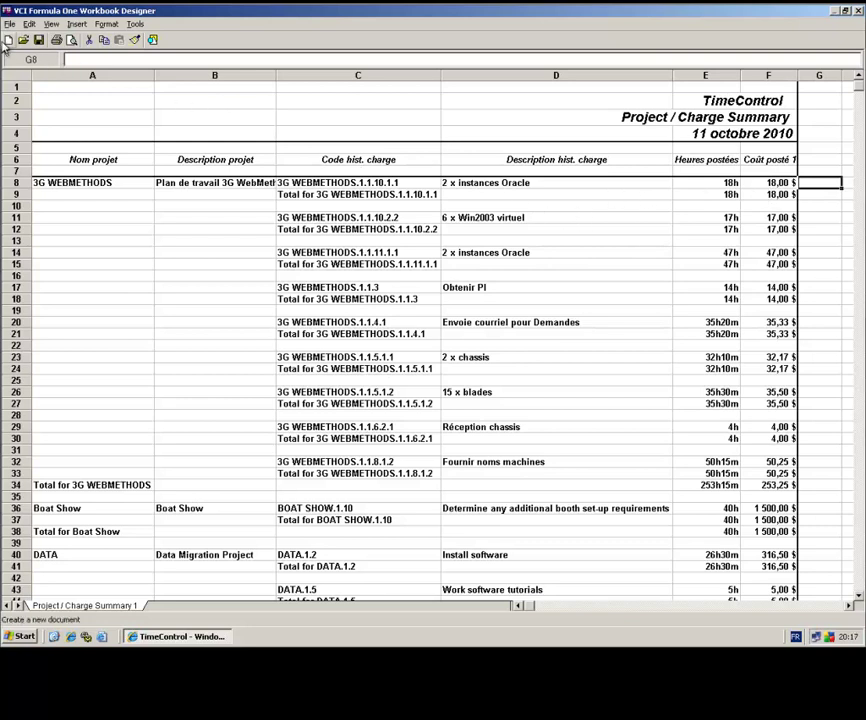
{"action": "left_click", "coordinate": [9, 23]}
{"action": "left_click", "coordinate": [25, 62]}
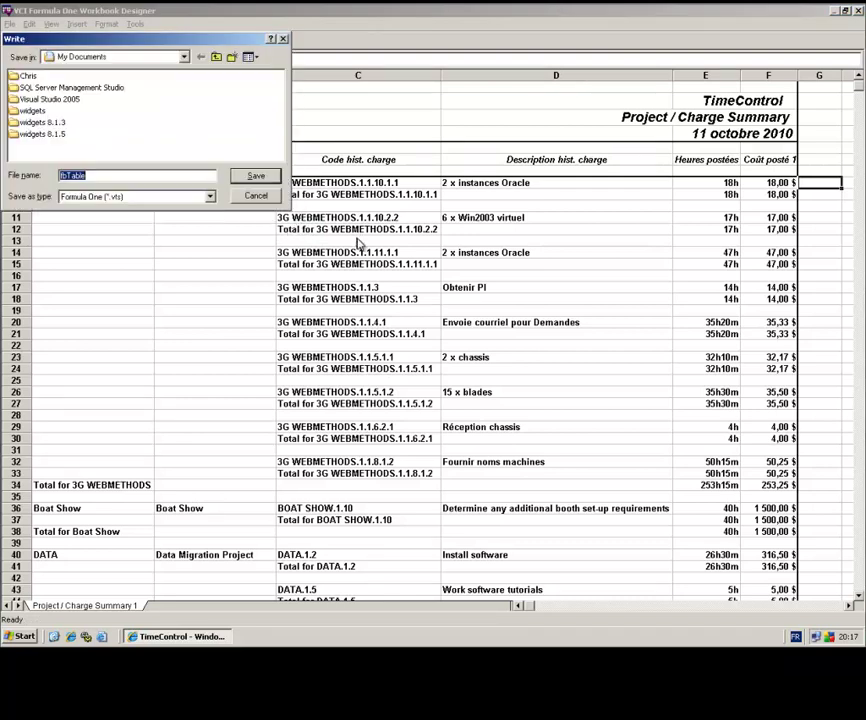
{"action": "left_click", "coordinate": [210, 196]}
{"action": "left_click", "coordinate": [187, 216]}
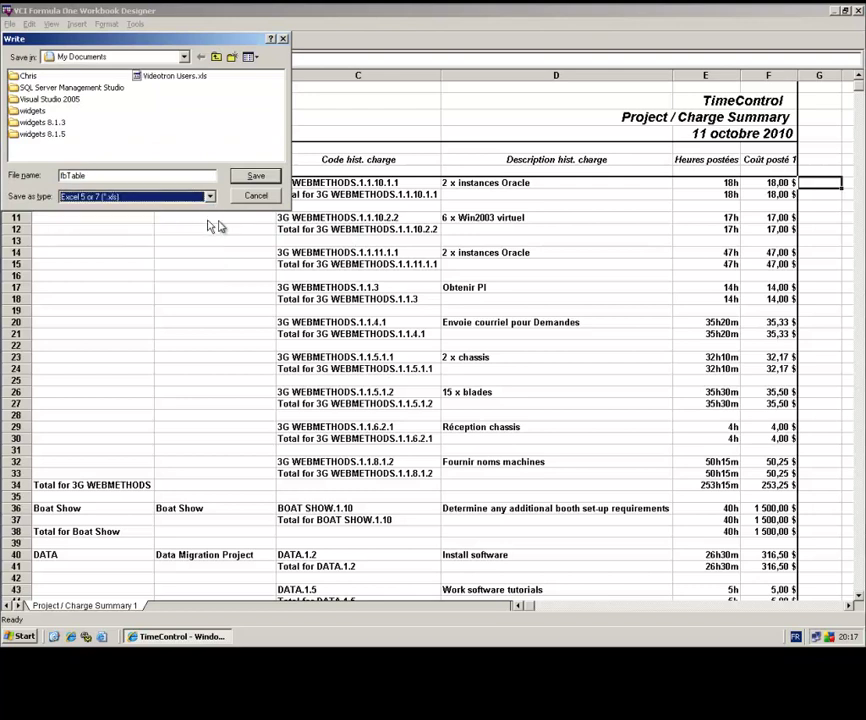
{"action": "left_click", "coordinate": [260, 198]}
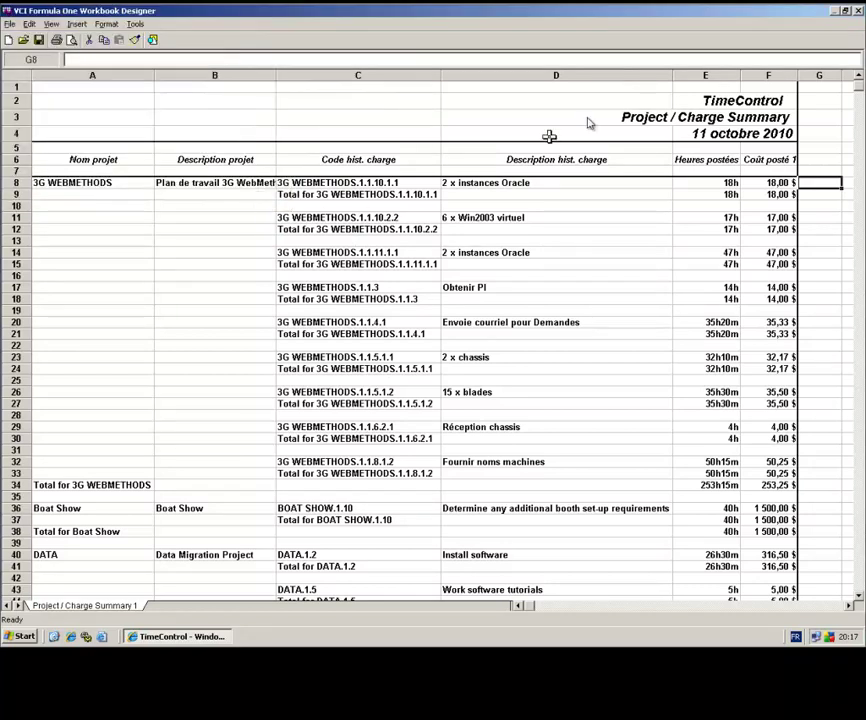
- Close the Project / Charge Summary report workbook and open the Entrée timesheet entry page to view it
{"action": "left_click", "coordinate": [857, 10]}
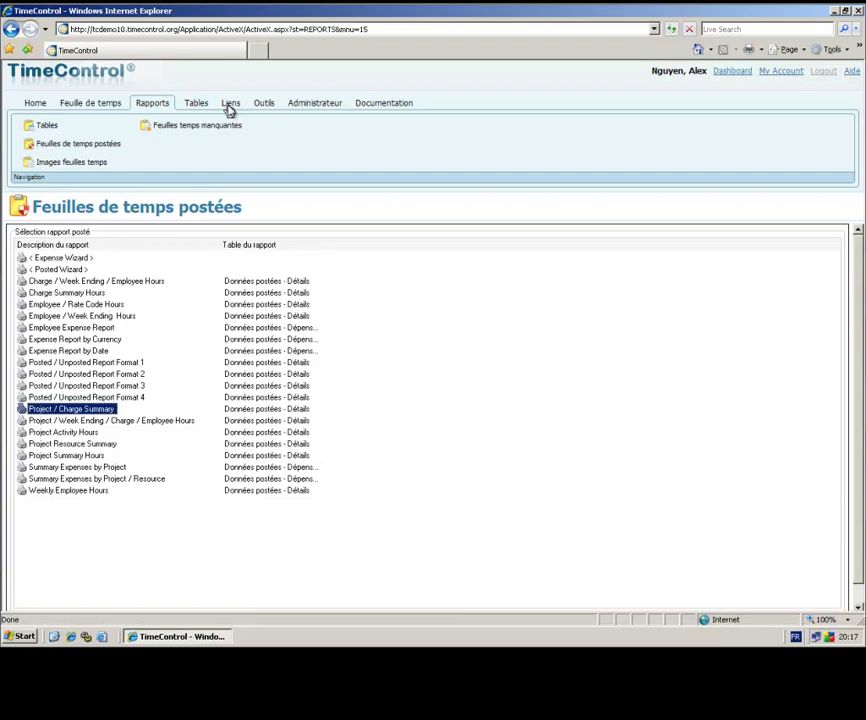
{"action": "left_click", "coordinate": [68, 106]}
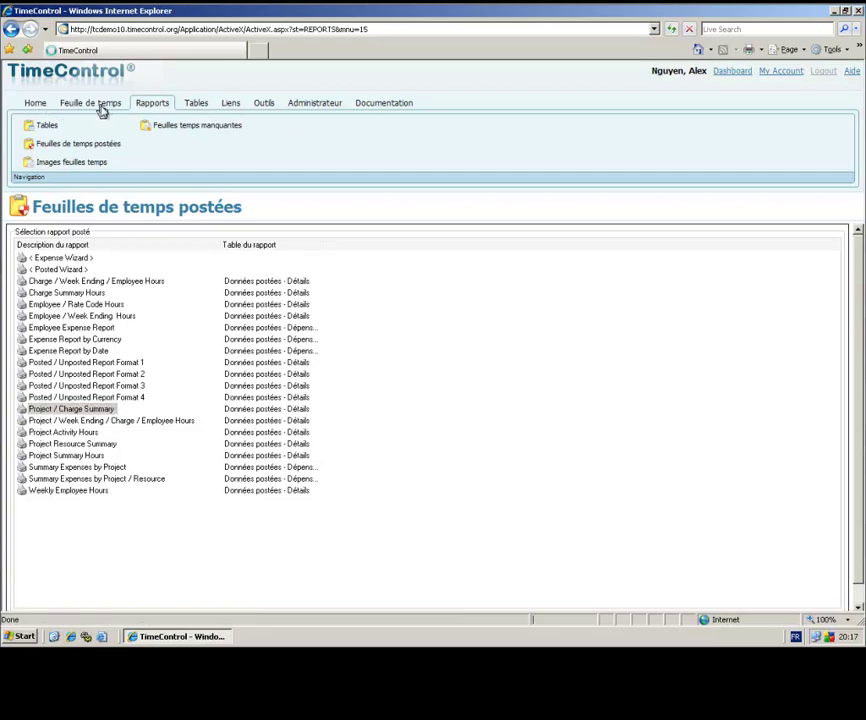
{"action": "left_click", "coordinate": [100, 110]}
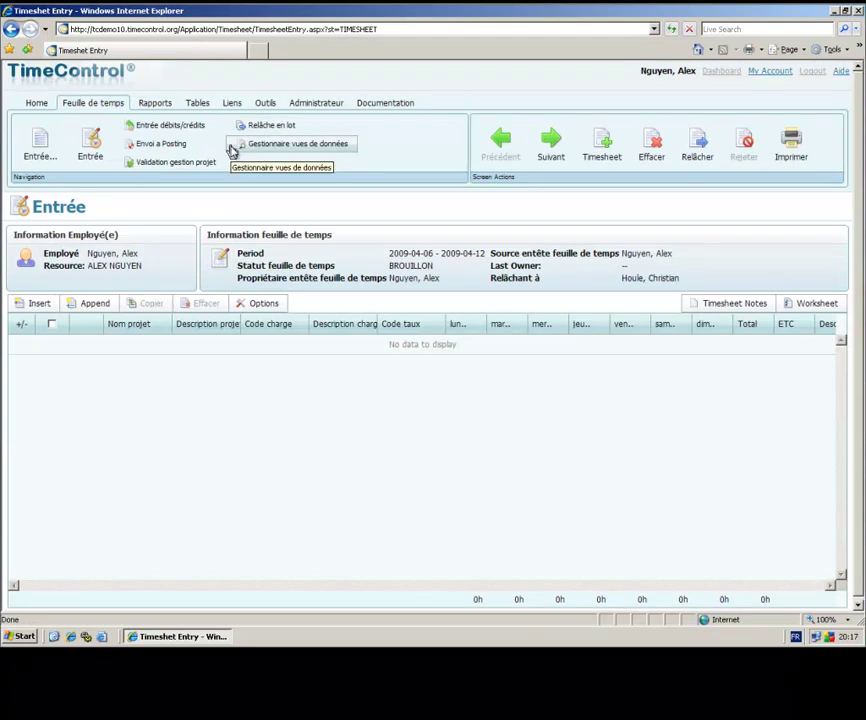
{"action": "left_click", "coordinate": [89, 145]}
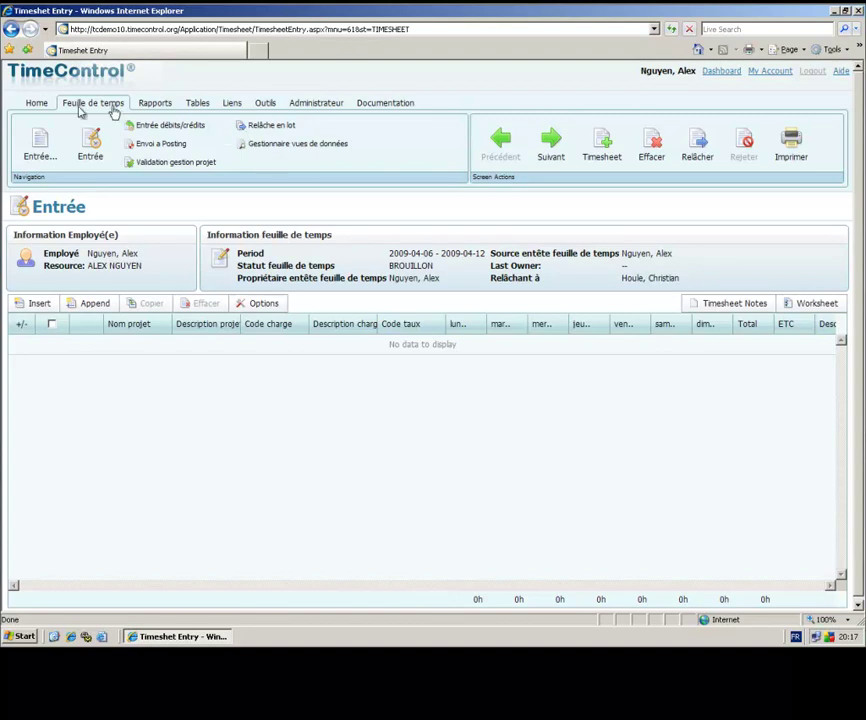
{"action": "left_click", "coordinate": [38, 104]}
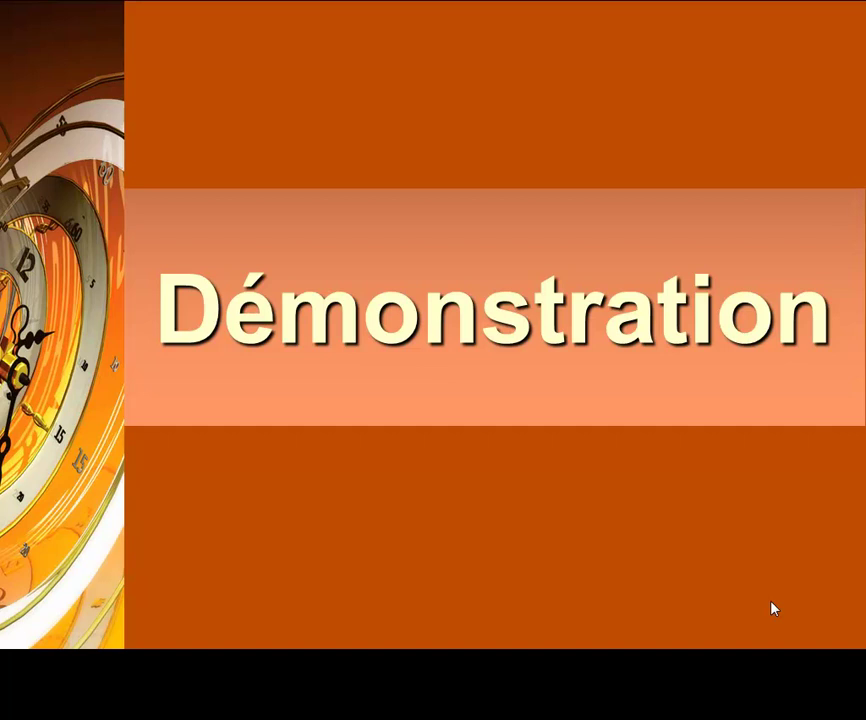
{"action": "left_click", "coordinate": [773, 607]}
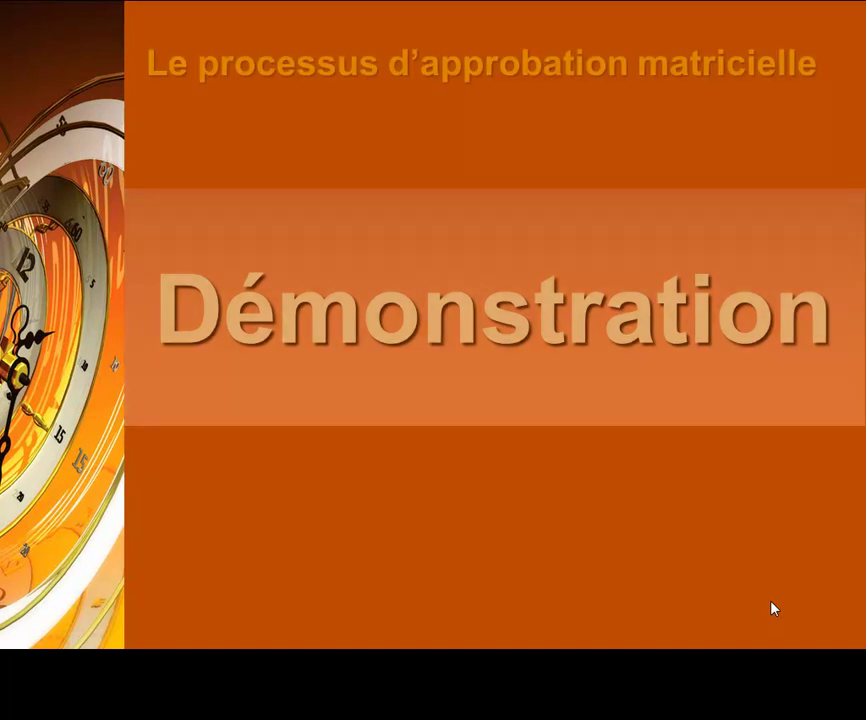